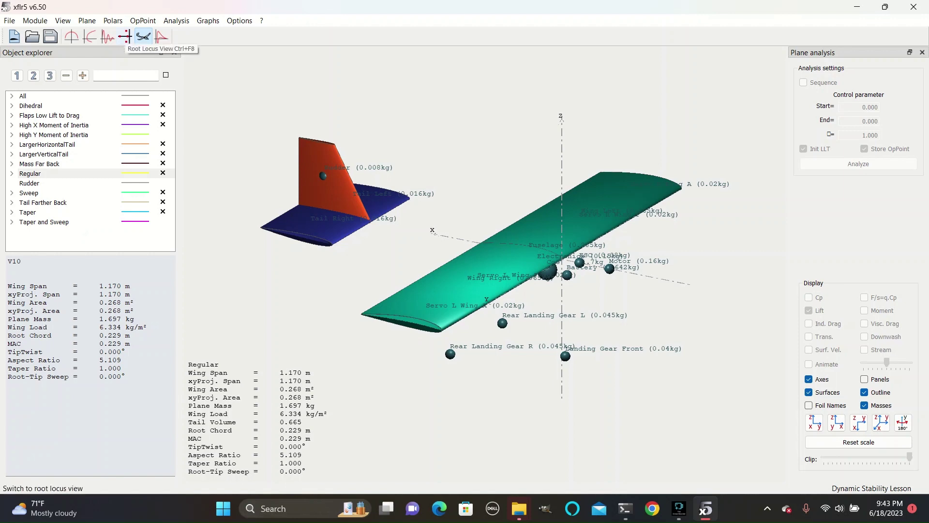
- Switch to the root locus view and move the Stability window off the plotted poles
click(144, 37)
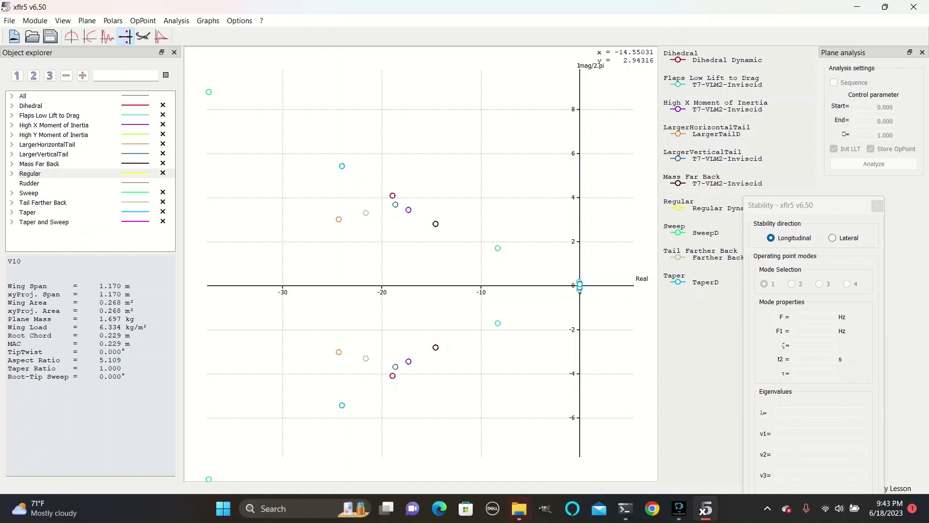
drag(798, 205, 715, 327)
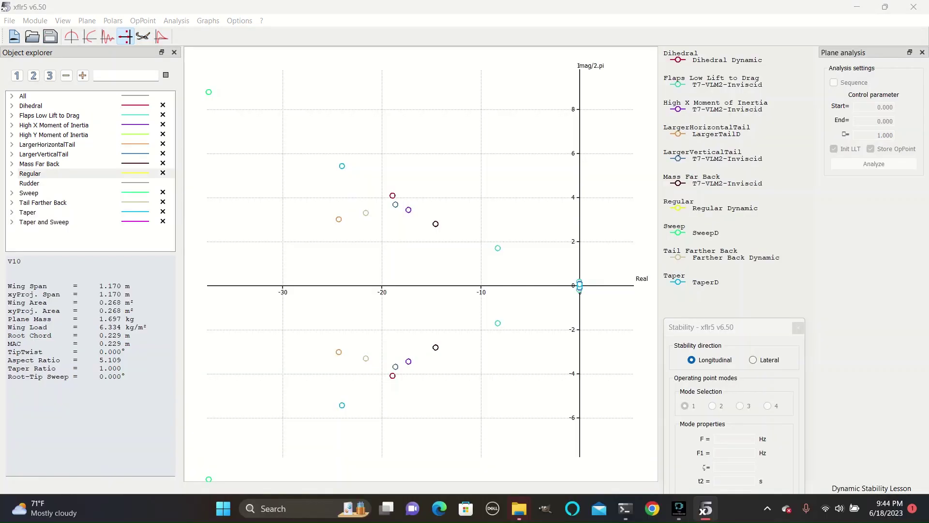
- Select and then deselect the Flaps Low Lift to Drag variant in the Object explorer
click(49, 115)
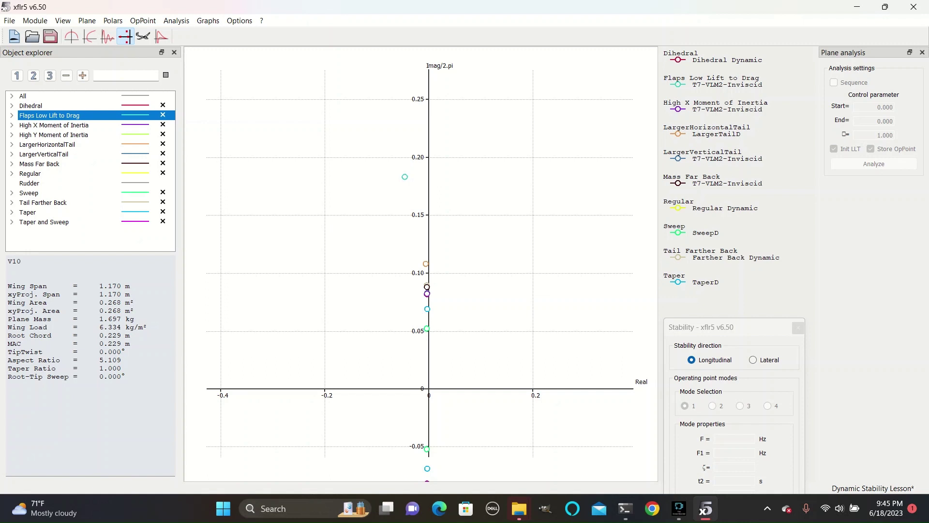
click(421, 385)
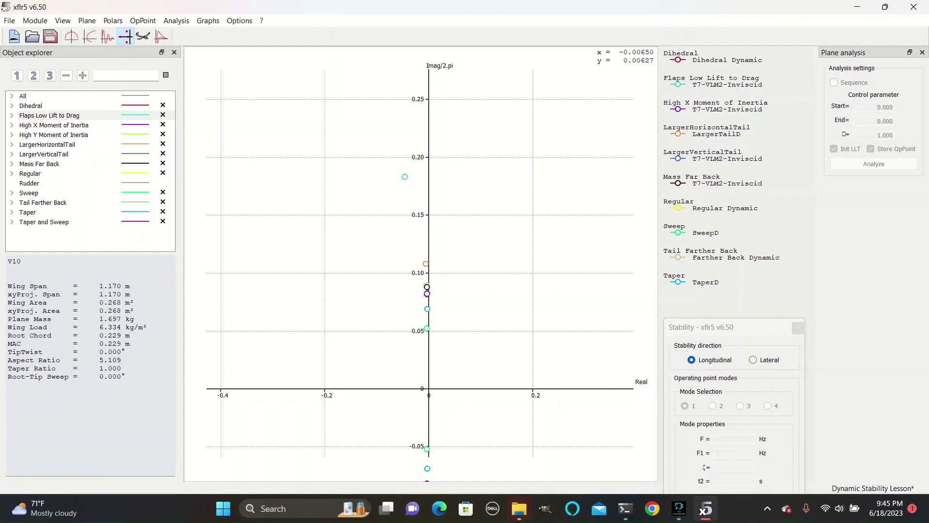
scroll(428, 291, down, 3)
scroll(429, 291, down, 3)
scroll(429, 290, down, 3)
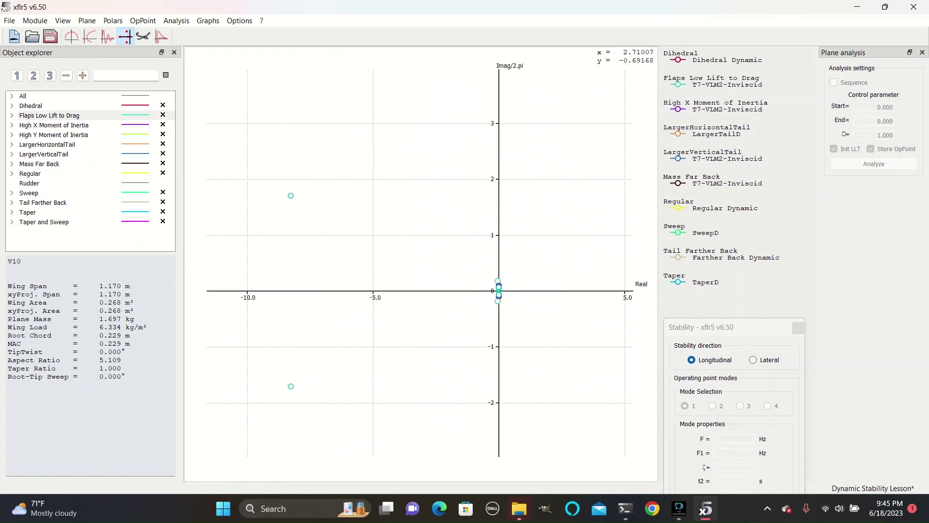
scroll(428, 290, up, 3)
scroll(428, 290, up, 3)
scroll(428, 290, up, 3)
scroll(428, 291, up, 3)
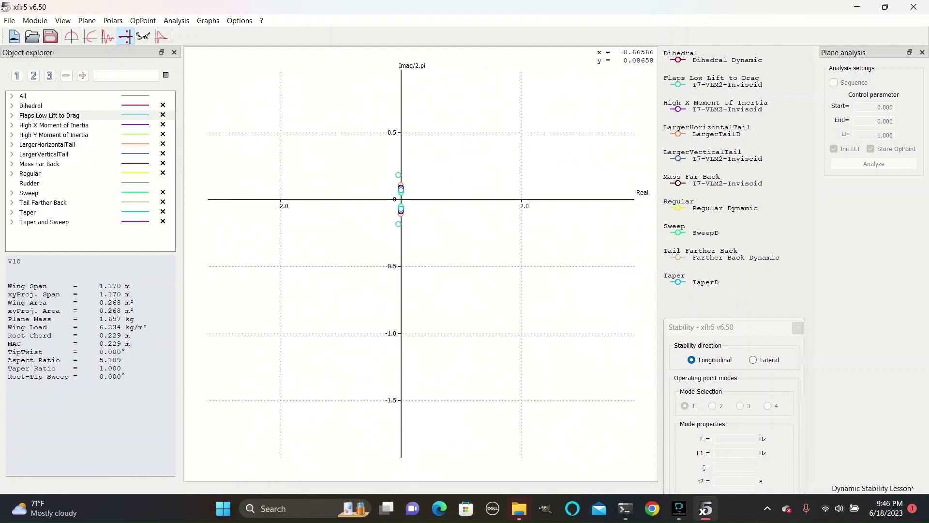
scroll(429, 291, up, 3)
scroll(429, 290, up, 3)
- Pan the plot to centre the low-frequency poles near the origin, then reposition the Stability window
drag(428, 217, 471, 363)
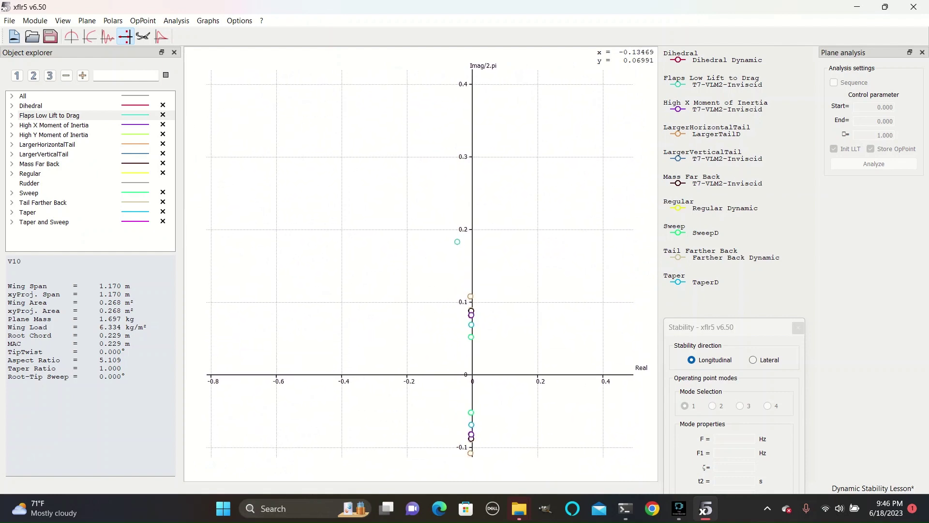
scroll(435, 290, up, 2)
scroll(435, 290, up, 2)
scroll(435, 291, up, 2)
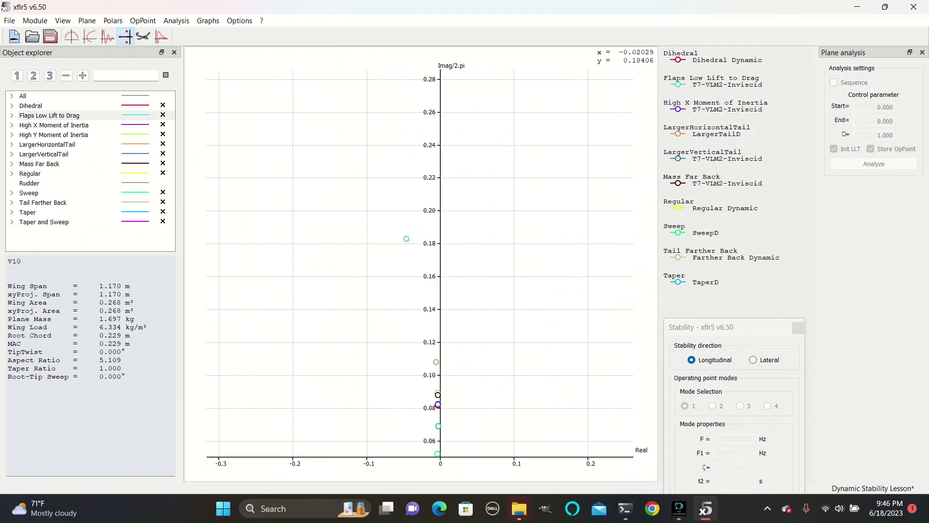
drag(426, 240, 431, 124)
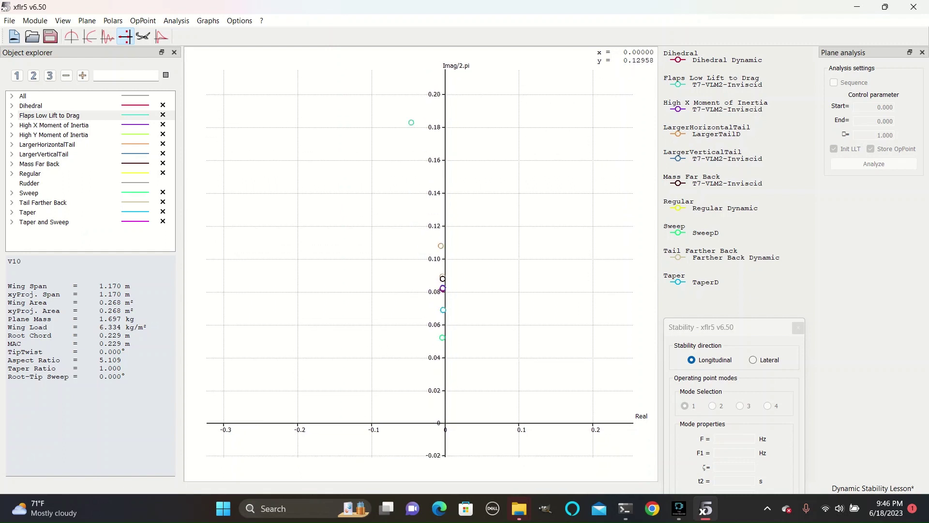
drag(445, 208, 449, 232)
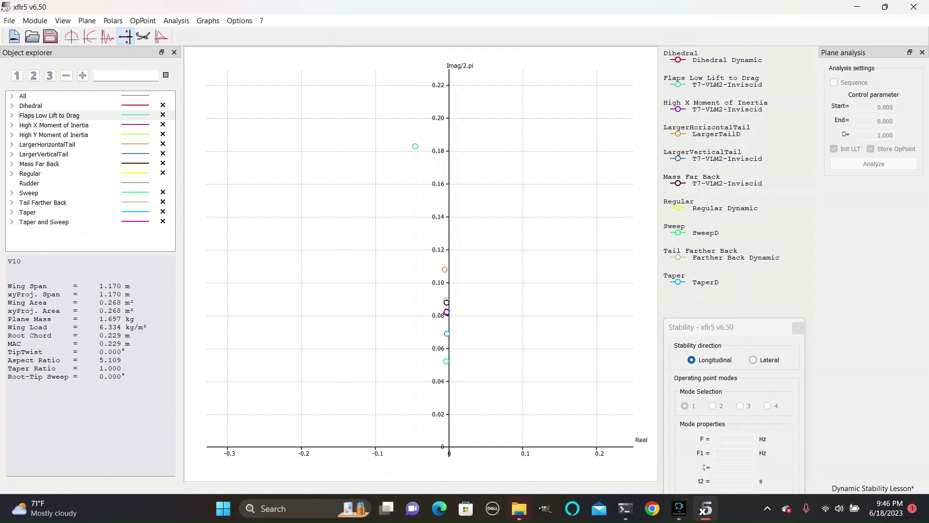
drag(726, 327, 566, 238)
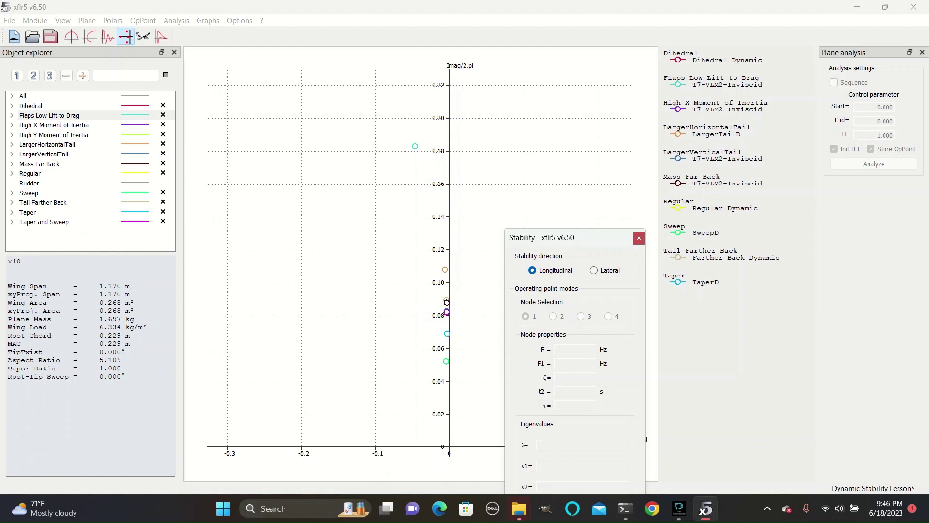
- Plot the lateral modes (roll, spiral, Dutch roll) for all variants
click(594, 270)
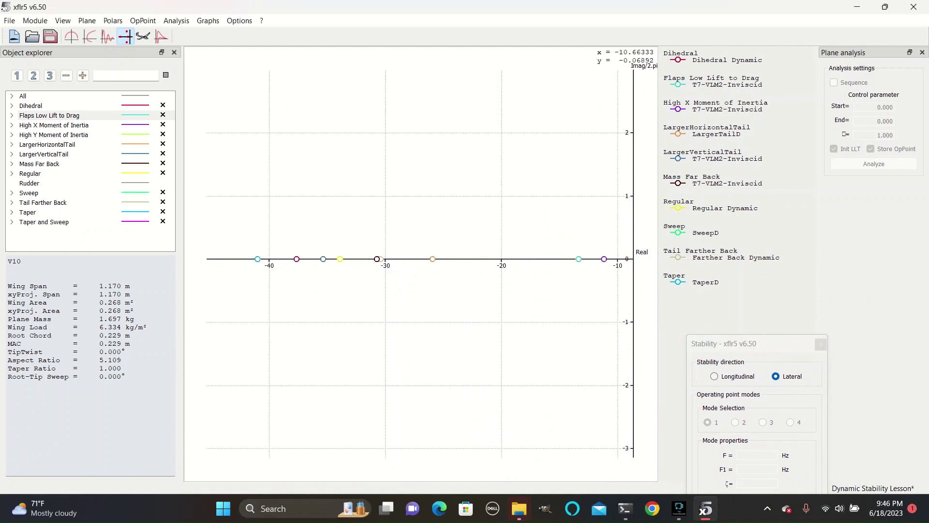
scroll(630, 264, up, 3)
scroll(508, 258, up, 3)
scroll(494, 257, up, 3)
scroll(494, 258, up, 2)
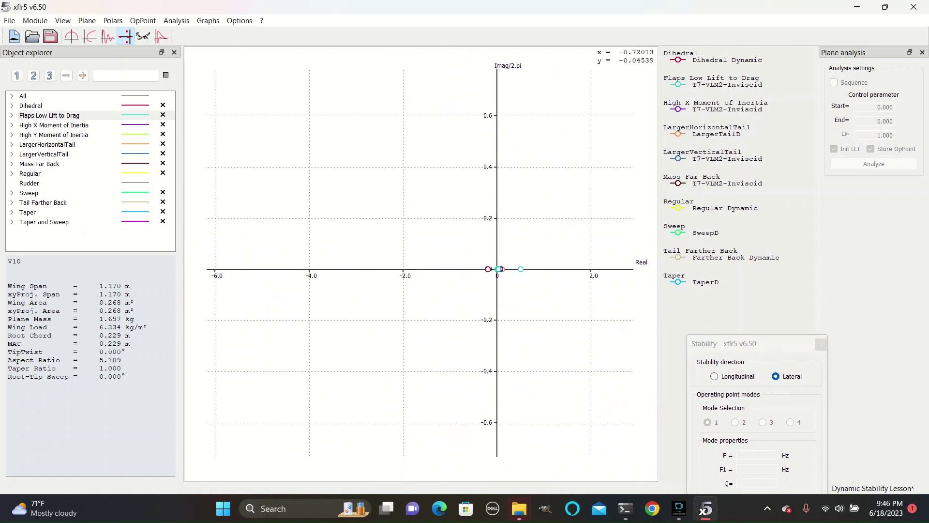
scroll(495, 258, up, 2)
scroll(479, 254, up, 2)
scroll(454, 249, up, 2)
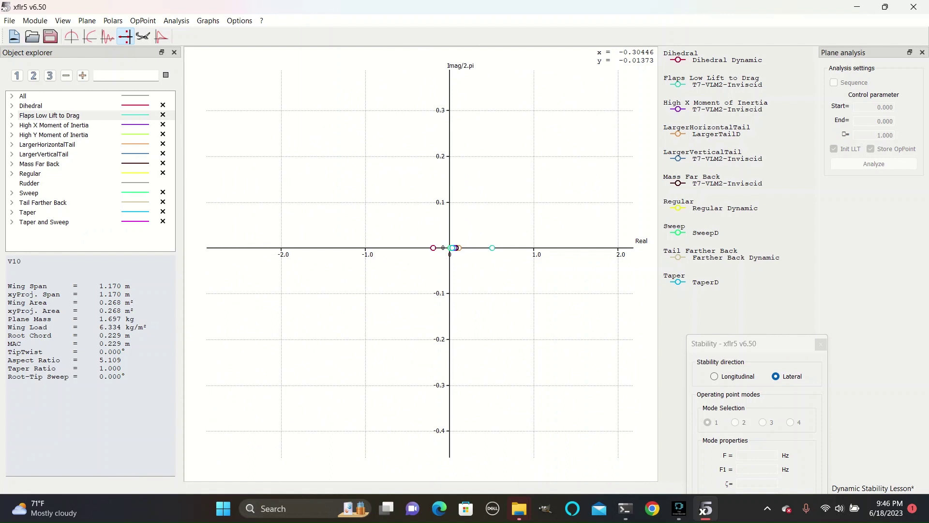
scroll(455, 248, up, 1)
scroll(454, 248, up, 1)
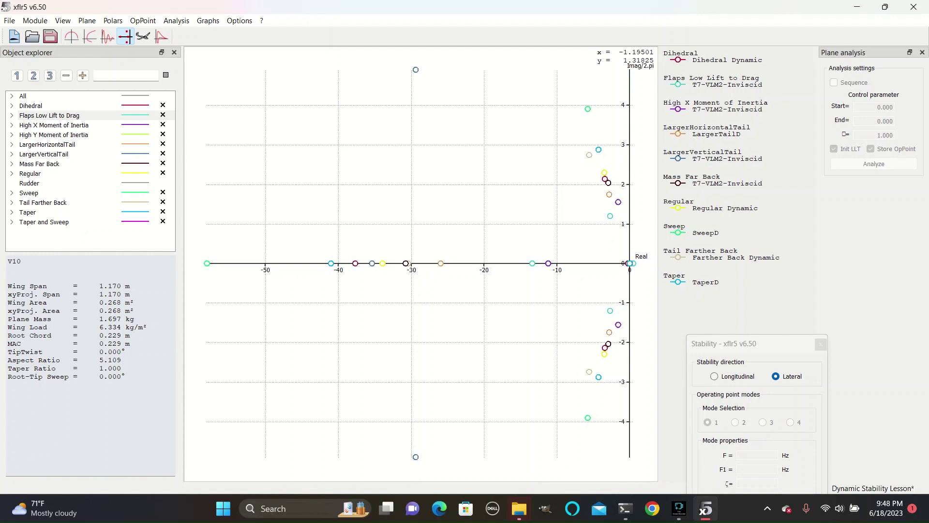
- Switch to the Chrome window showing the Dynamic Stability M1-M3 Google Sheet
key(alt+Tab)
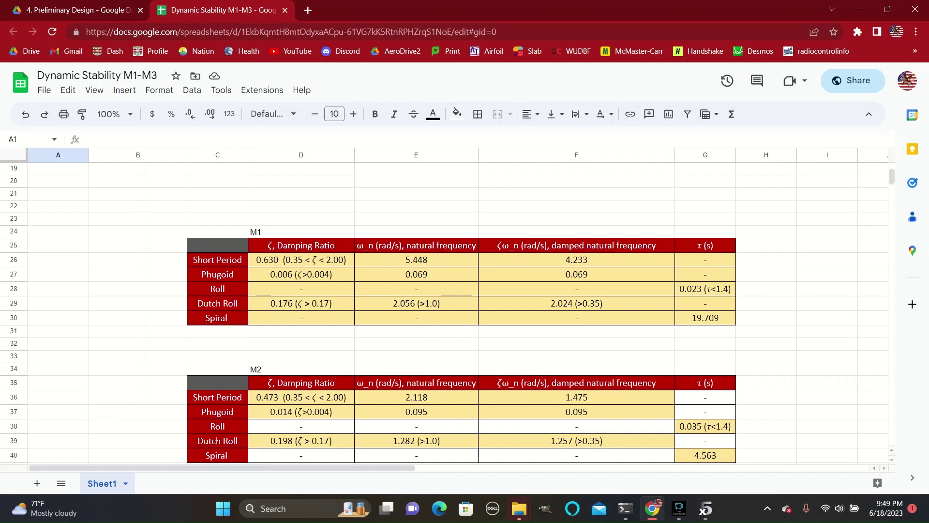
- Switch to Microsoft Photos showing the DynamicStabiliyt.jpg design-parameter table
key(alt+Tab)
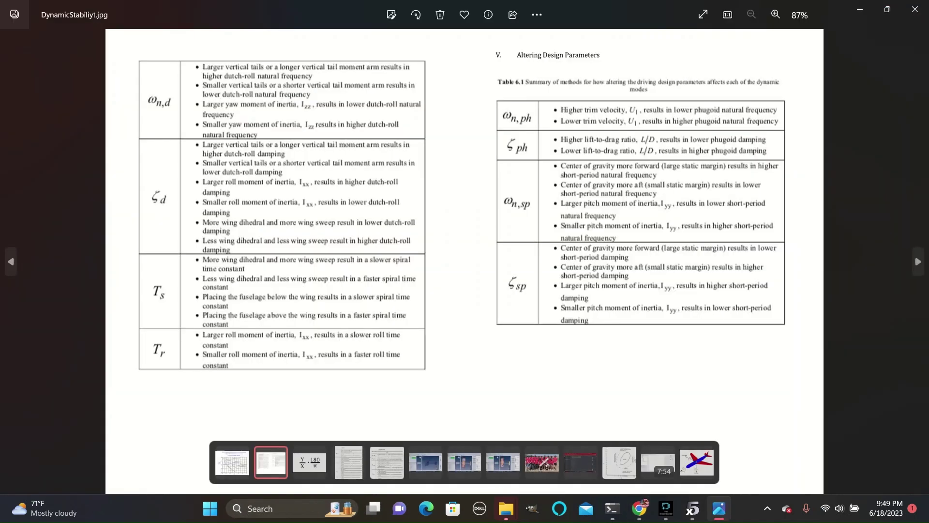